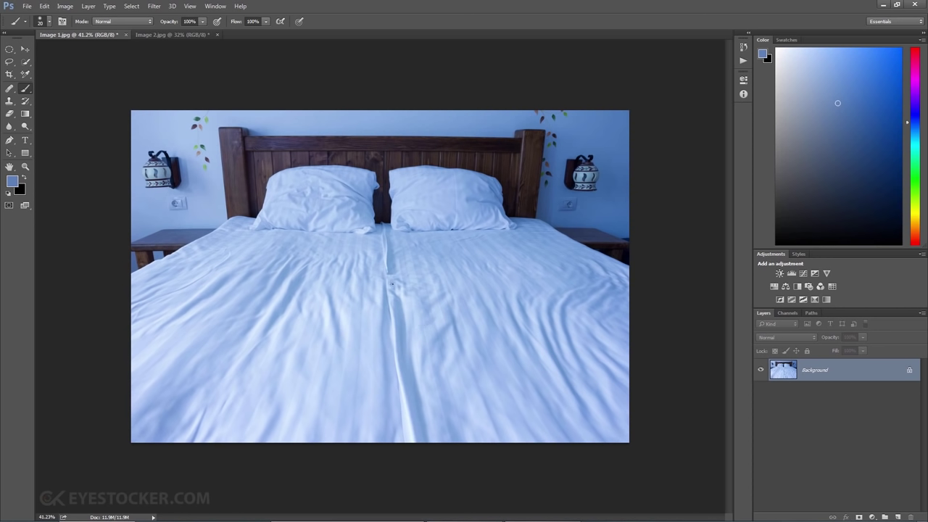
- Paint a test stroke on the bedroom photo, undo it, and add a new empty layer
{"action": "mouse_move", "coordinate": [391, 283]}
{"action": "left_mouse_down"}
{"action": "mouse_move", "coordinate": [355, 306]}
{"action": "mouse_move", "coordinate": [412, 292]}
{"action": "mouse_move", "coordinate": [374, 313]}
{"action": "mouse_move", "coordinate": [407, 326]}
{"action": "left_mouse_up"}
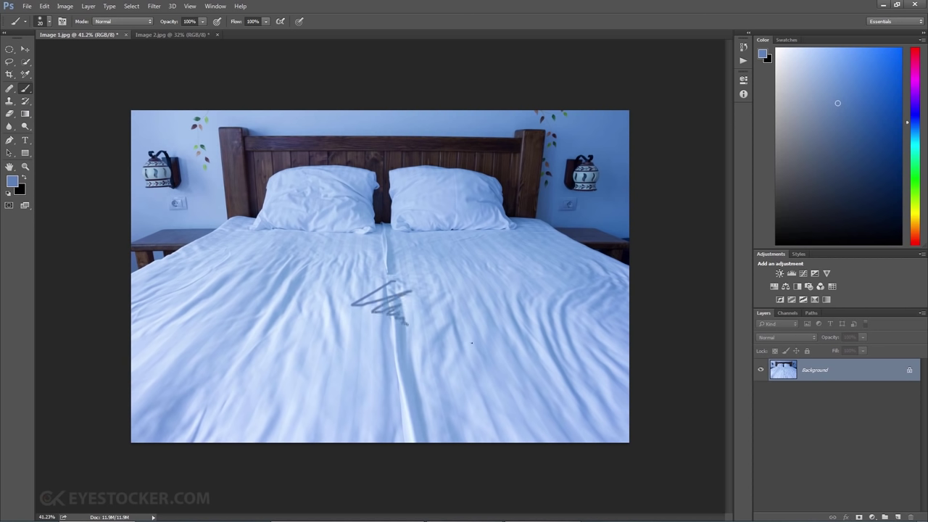
{"action": "key", "text": "ctrl+z"}
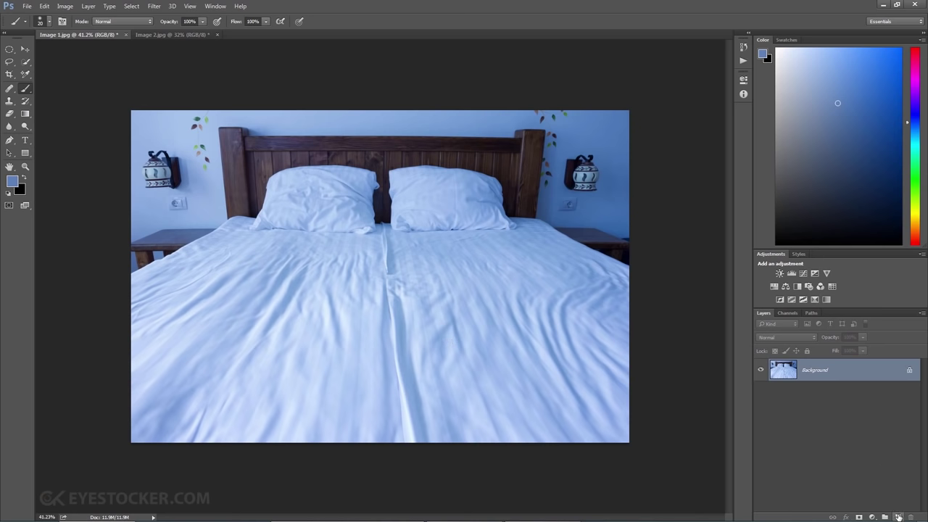
{"action": "left_click", "coordinate": [898, 517]}
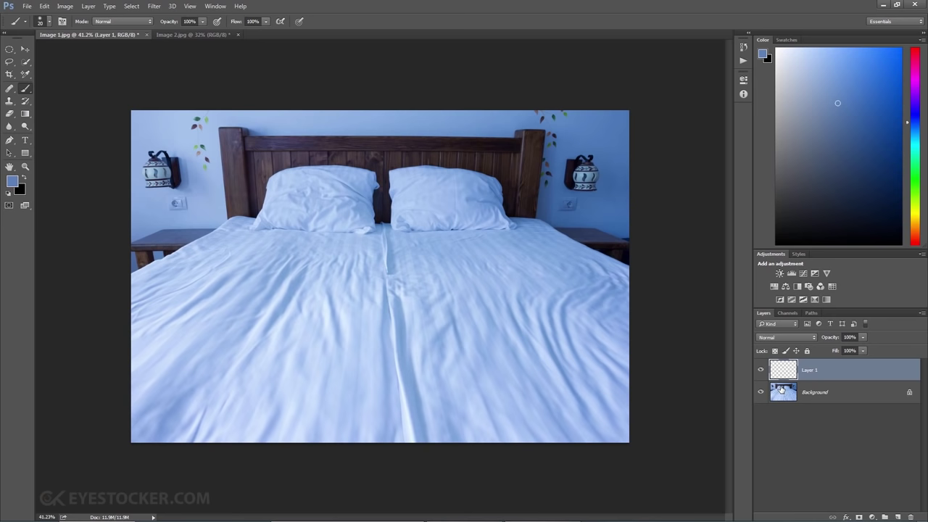
- Fill the new Layer 1 with 50% Gray
{"action": "key", "text": "shift+F5"}
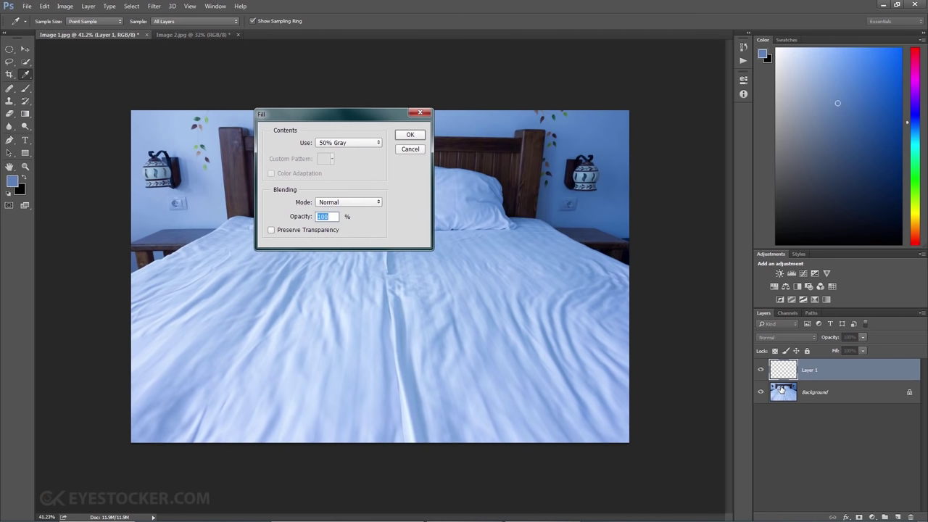
{"action": "left_click", "coordinate": [346, 145]}
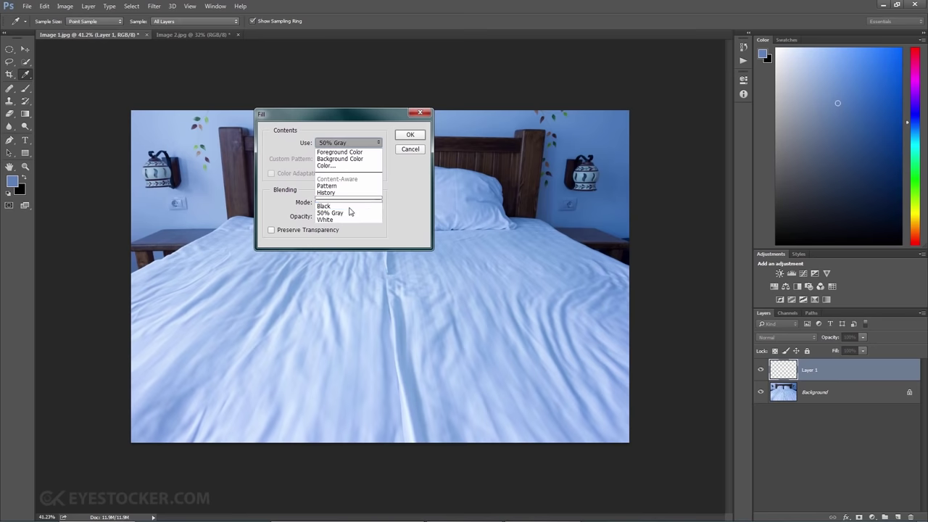
{"action": "left_click", "coordinate": [351, 213]}
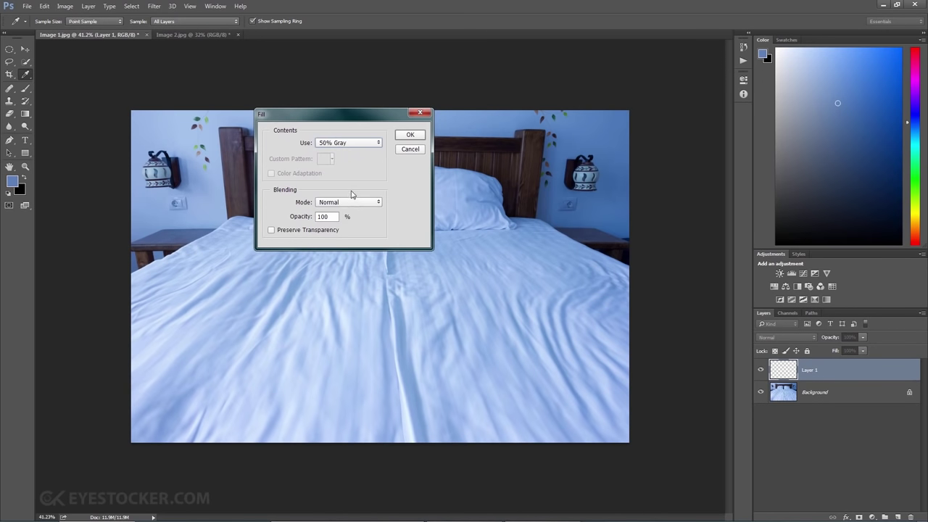
{"action": "left_click", "coordinate": [406, 138]}
{"action": "key", "text": "b"}
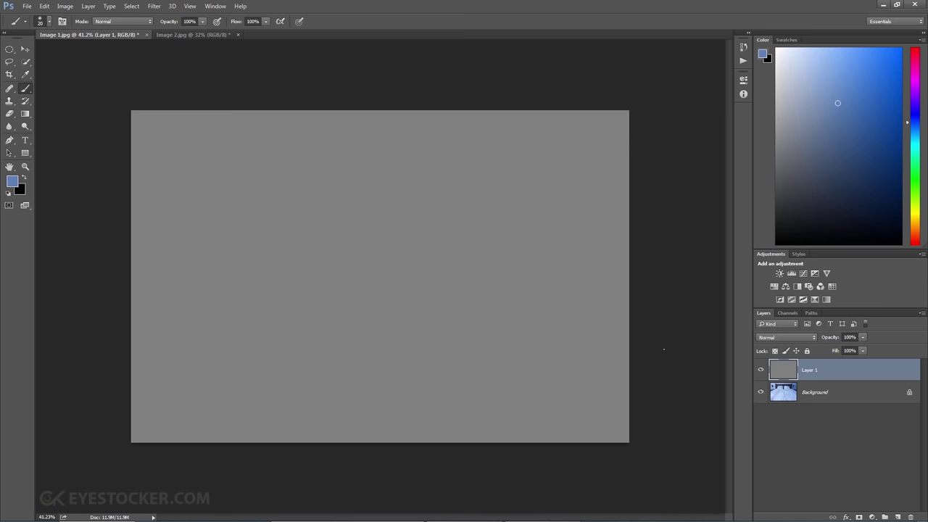
- Set the gray Layer 1's blend mode from Normal to Difference
{"action": "left_click", "coordinate": [796, 337]}
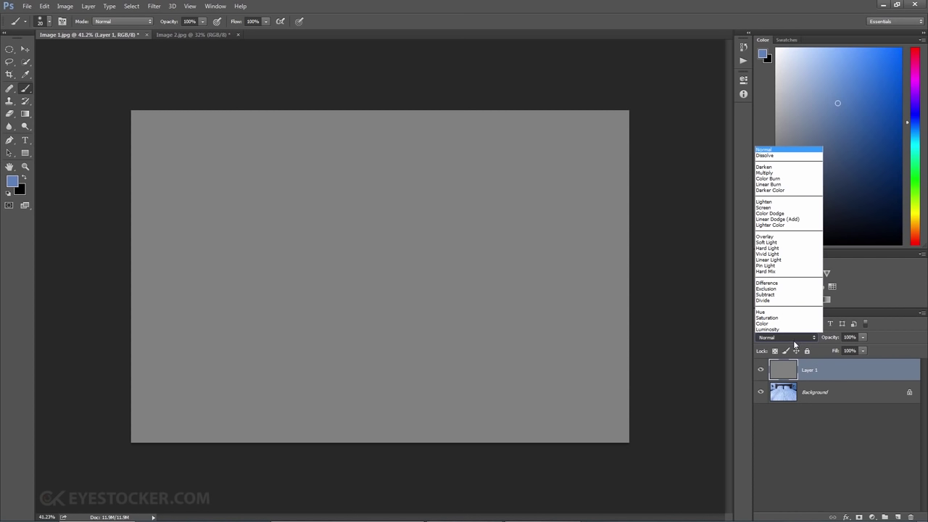
{"action": "left_click", "coordinate": [787, 284]}
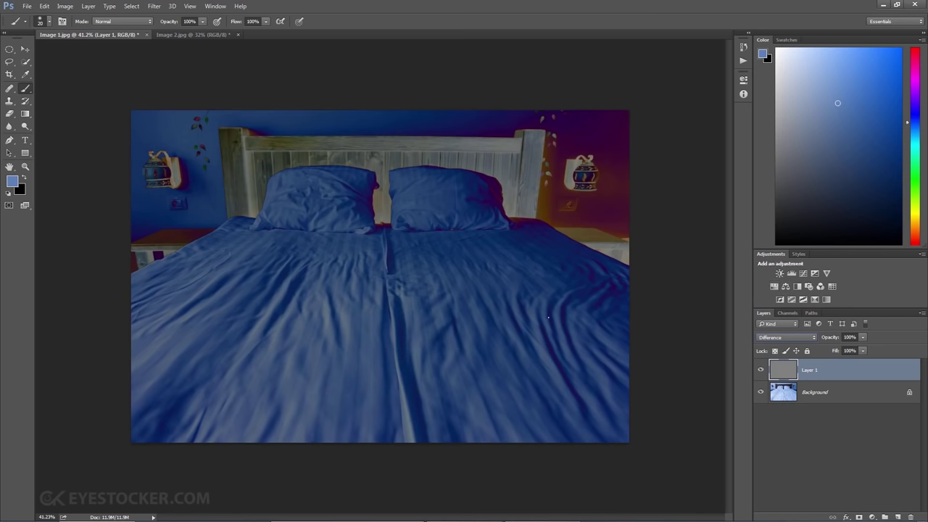
- Add a Threshold adjustment layer and set its level to about 25
{"action": "left_click", "coordinate": [872, 517]}
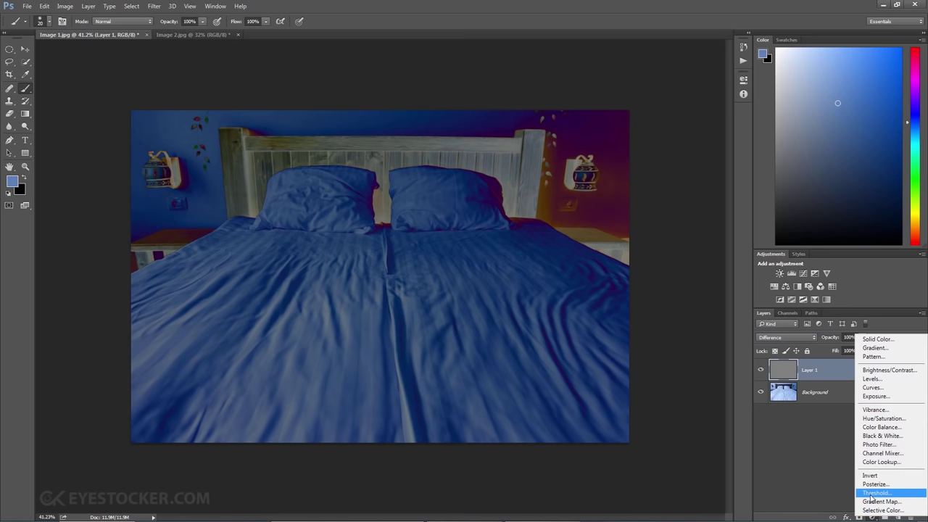
{"action": "left_click", "coordinate": [875, 493]}
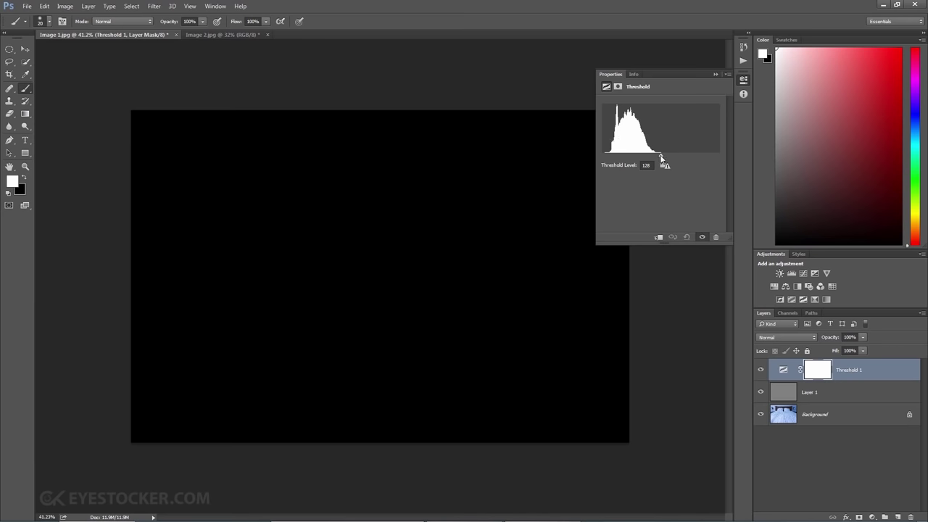
{"action": "left_click_drag", "start_coordinate": [661, 156], "coordinate": [596, 164]}
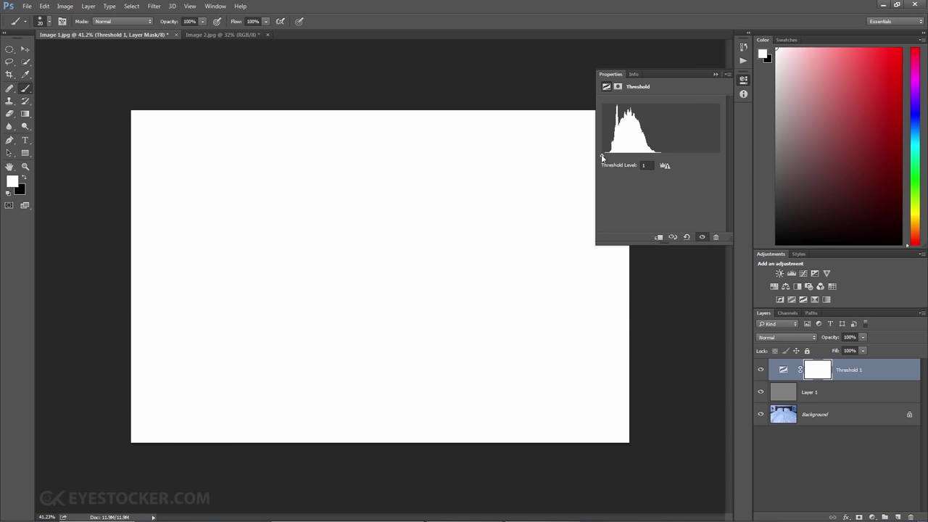
{"action": "left_click_drag", "start_coordinate": [603, 158], "coordinate": [609, 158]}
{"action": "left_click_drag", "start_coordinate": [609, 158], "coordinate": [613, 158]}
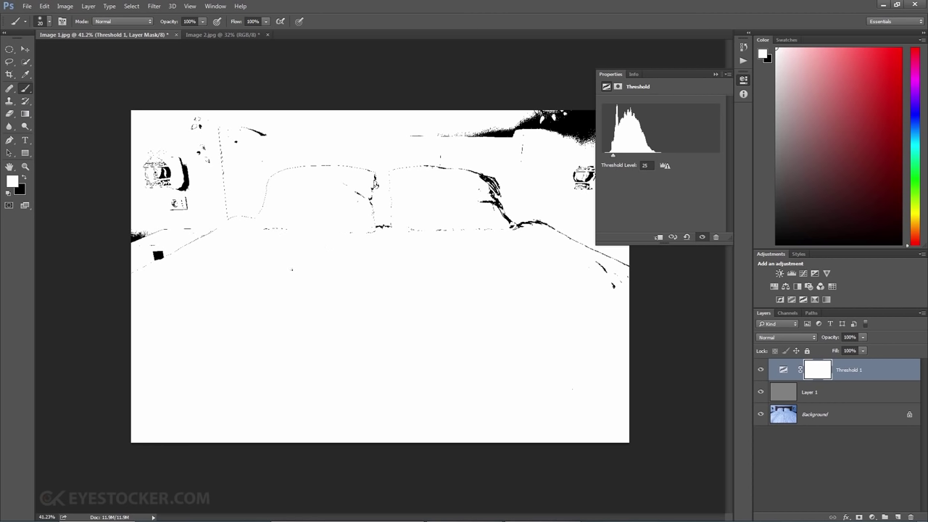
{"action": "key", "text": "i"}
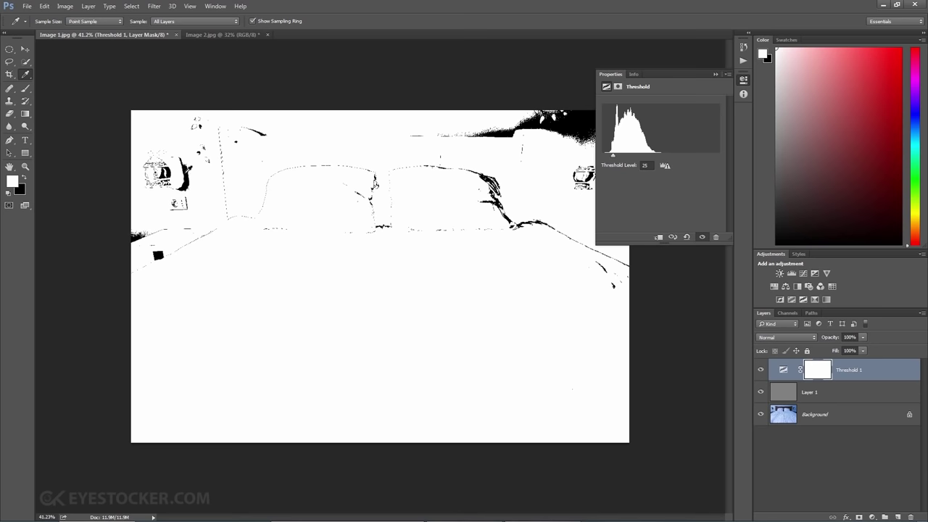
- Zoom in near the lamp, check sampler #1's readout (about R40 G1 B56), then fit the view
{"action": "key", "text": "z"}
{"action": "left_click_drag", "start_coordinate": [185, 180], "coordinate": [281, 203]}
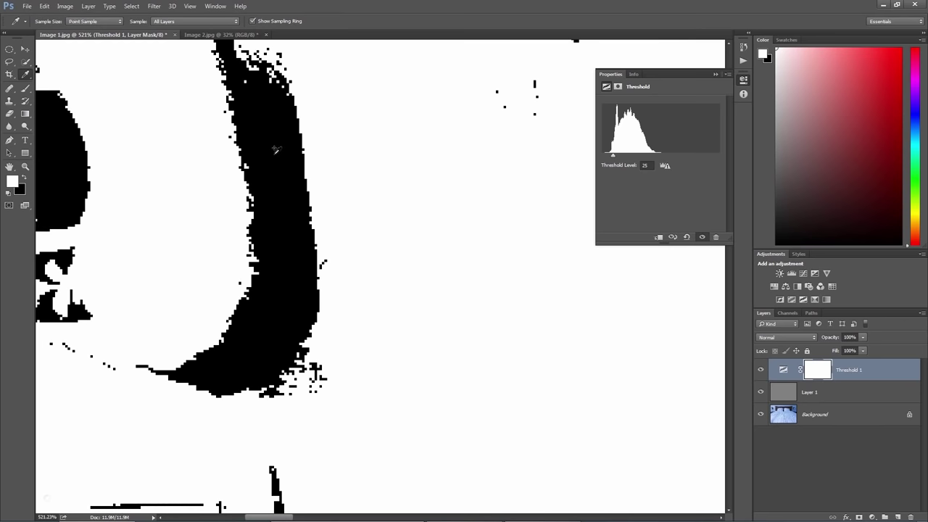
{"action": "key", "text": "F8"}
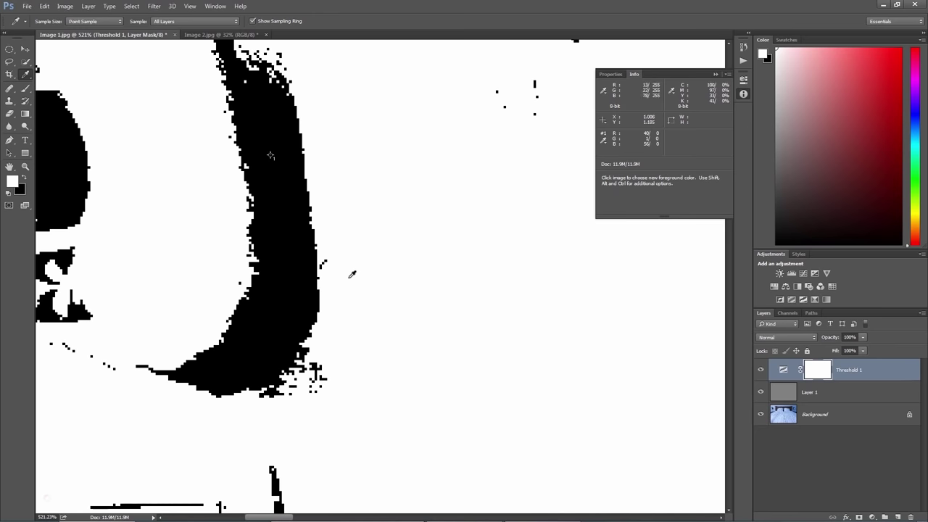
{"action": "key", "text": "ctrl"}
{"action": "key", "text": "ctrl+0"}
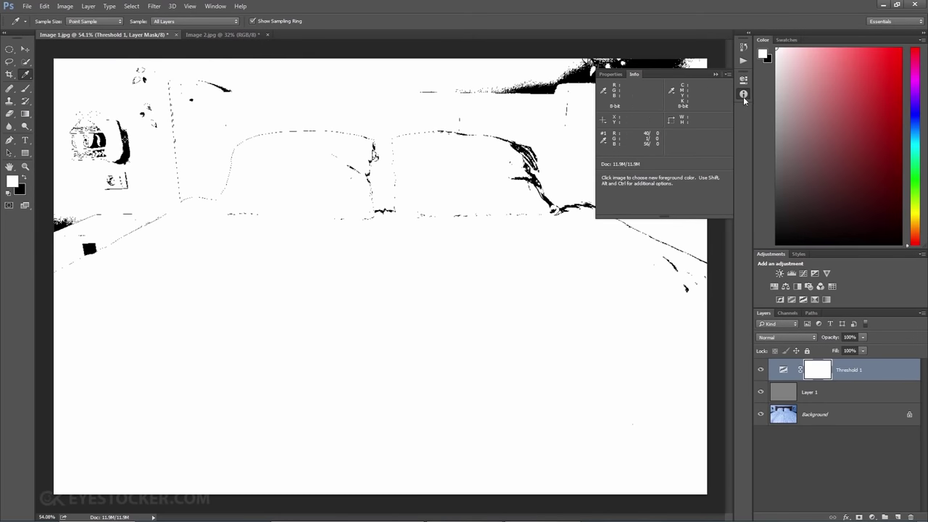
{"action": "left_click", "coordinate": [743, 94]}
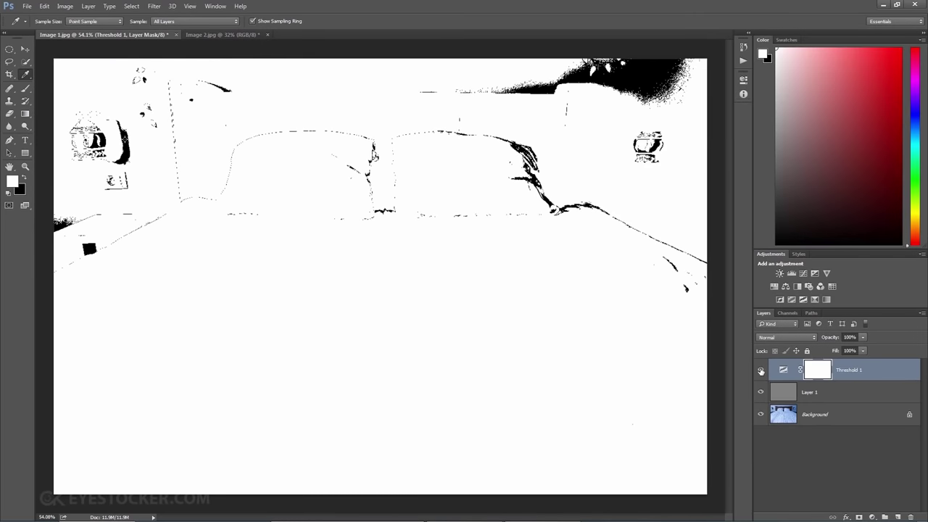
- Hide Threshold 1 and Layer 1, select Background, and add a Curves adjustment layer above it
{"action": "left_click", "coordinate": [761, 369]}
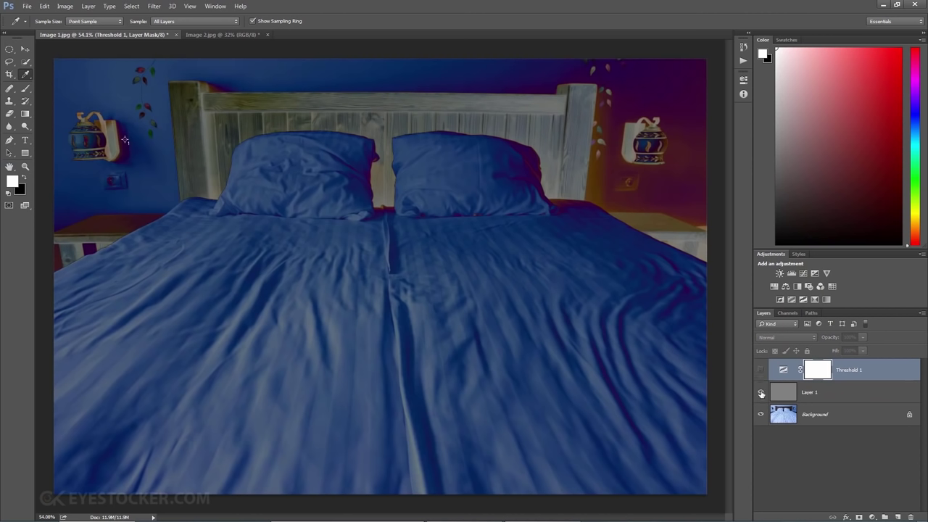
{"action": "left_click", "coordinate": [761, 392]}
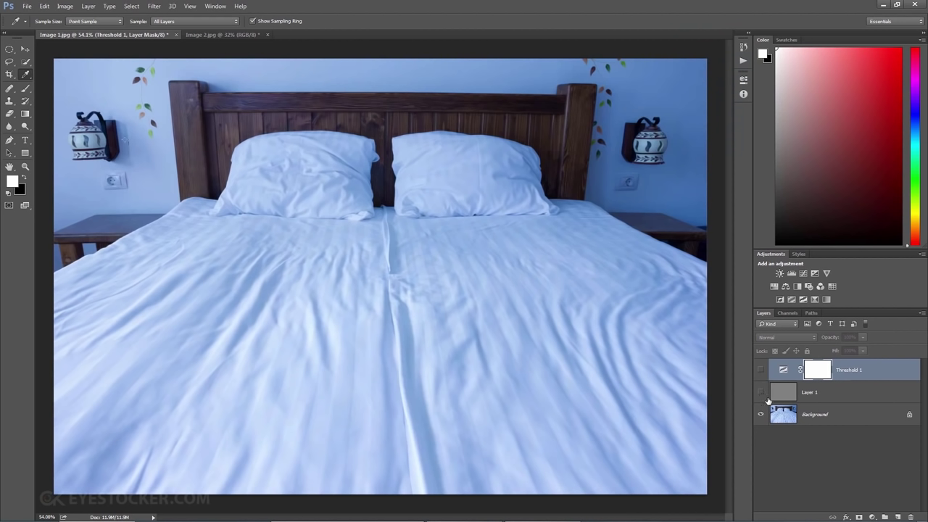
{"action": "left_click", "coordinate": [841, 417]}
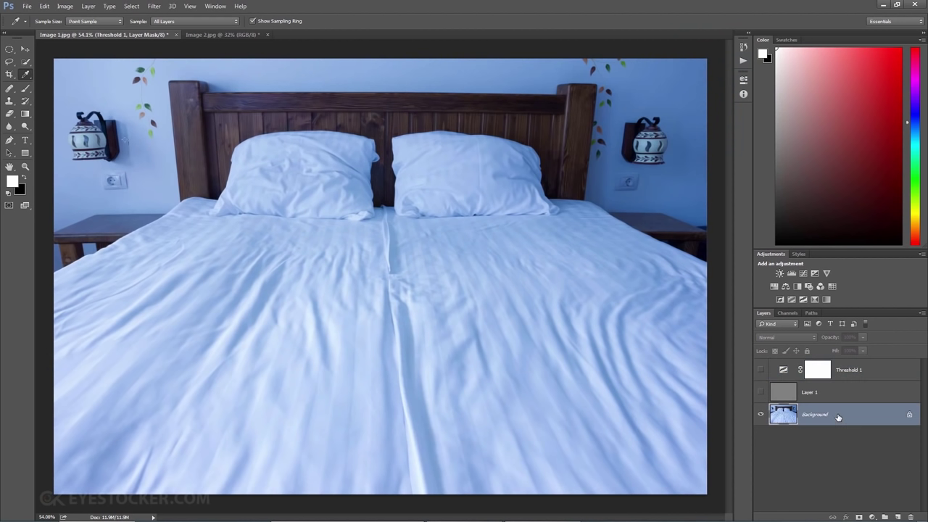
{"action": "left_click", "coordinate": [873, 517]}
{"action": "left_click", "coordinate": [876, 393]}
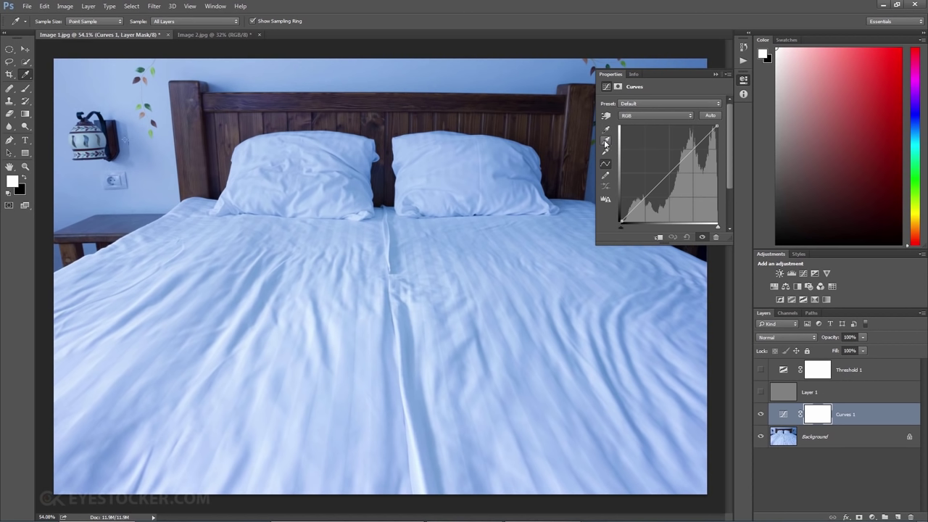
- Set the Curves neutral gray point on the wall beside the lamp
{"action": "left_click", "coordinate": [607, 142]}
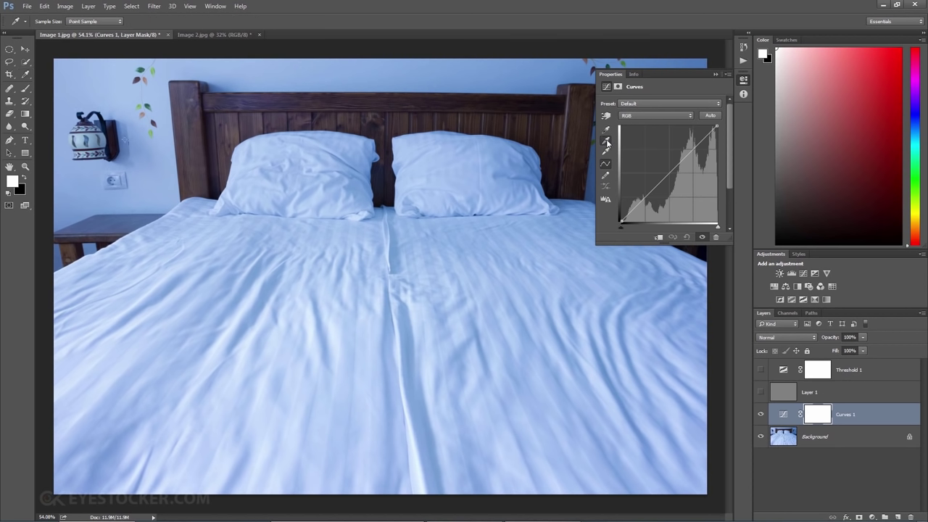
{"action": "key", "text": "z"}
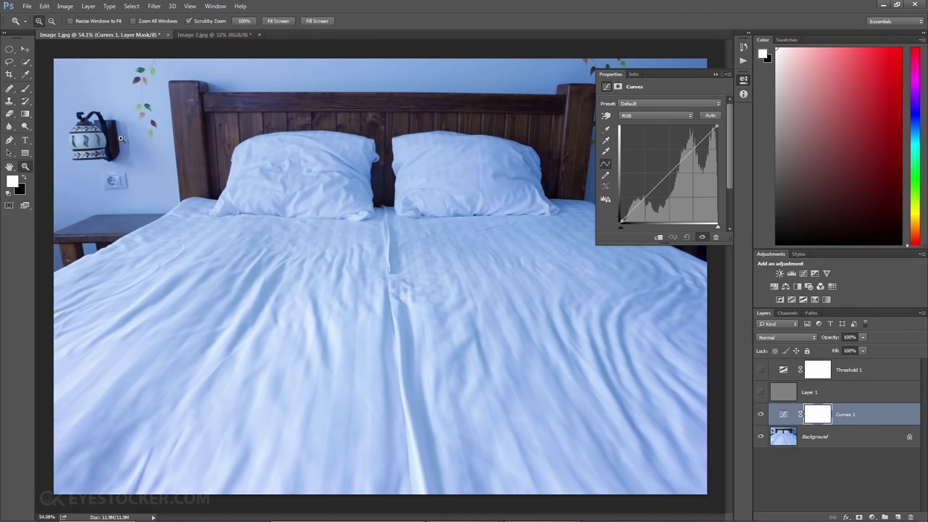
{"action": "left_click_drag", "start_coordinate": [126, 140], "coordinate": [257, 147]}
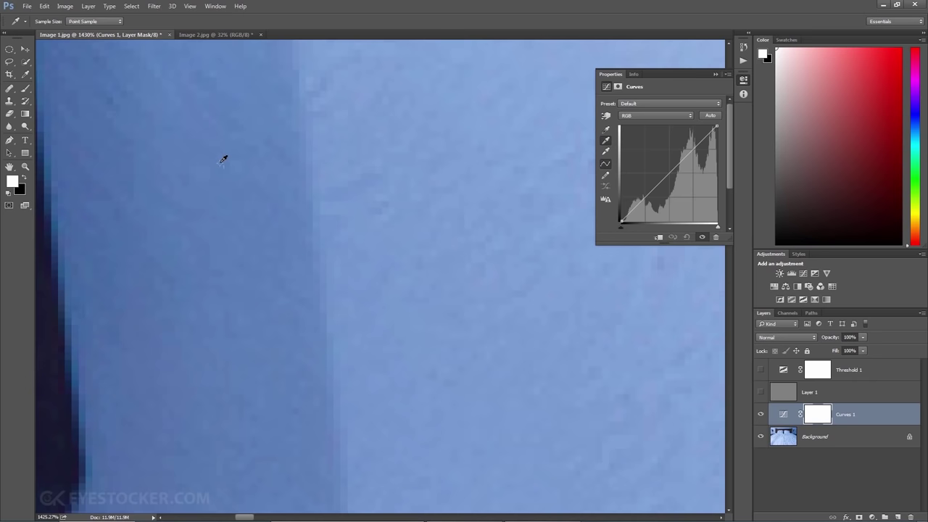
{"action": "left_click", "coordinate": [223, 159]}
- Zoom back out, collapse the Curves panel, and switch to Image 2.jpg
{"action": "key", "text": "z"}
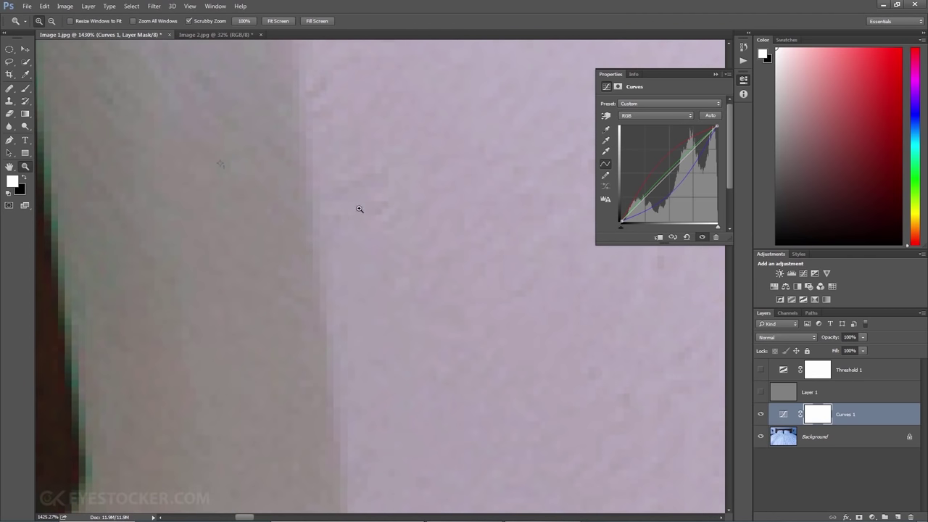
{"action": "left_click_drag", "start_coordinate": [387, 203], "coordinate": [209, 231]}
{"action": "key", "text": "i"}
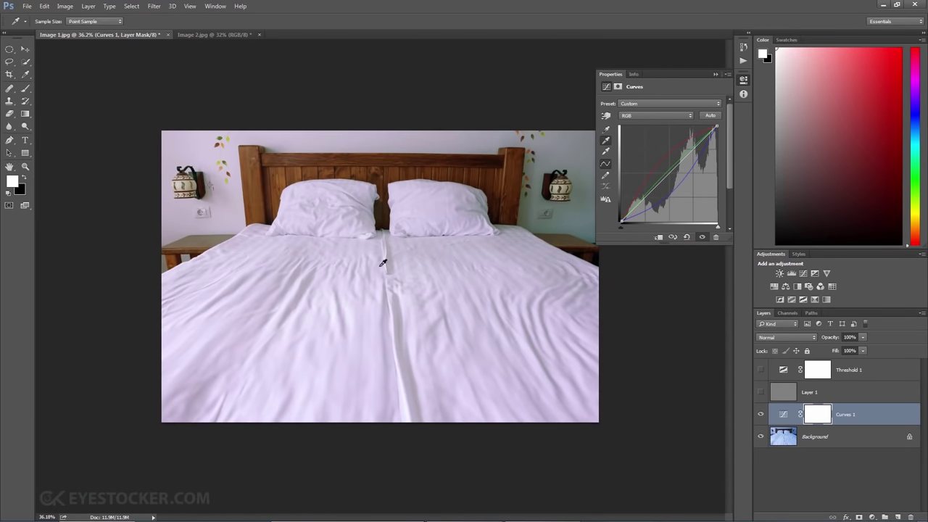
{"action": "left_click", "coordinate": [743, 80]}
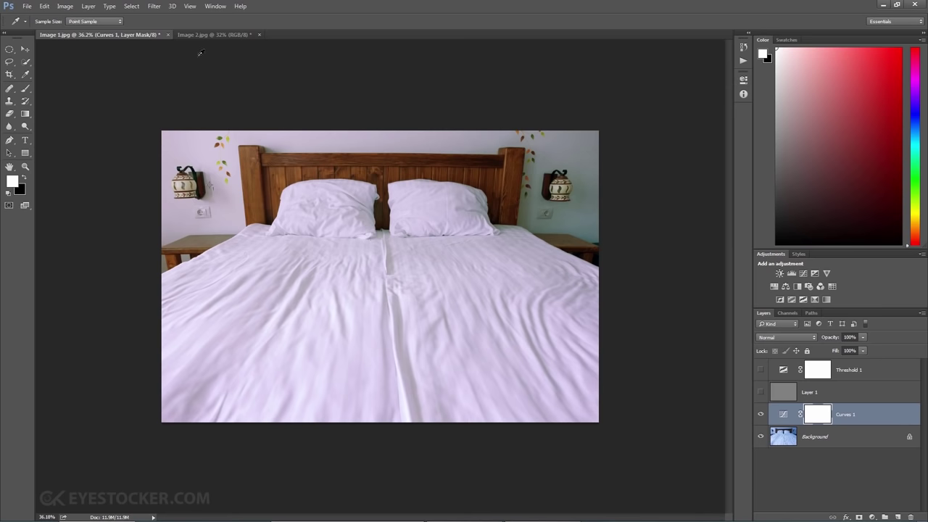
{"action": "left_click", "coordinate": [203, 34]}
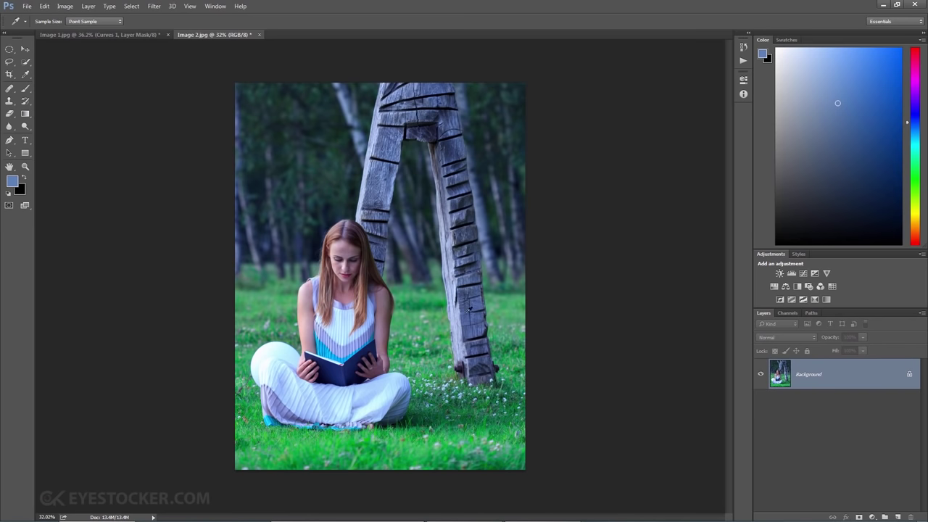
- Add a new layer to Image 2.jpg filled with 50% Gray
{"action": "left_click", "coordinate": [898, 517]}
{"action": "key", "text": "shift+F5"}
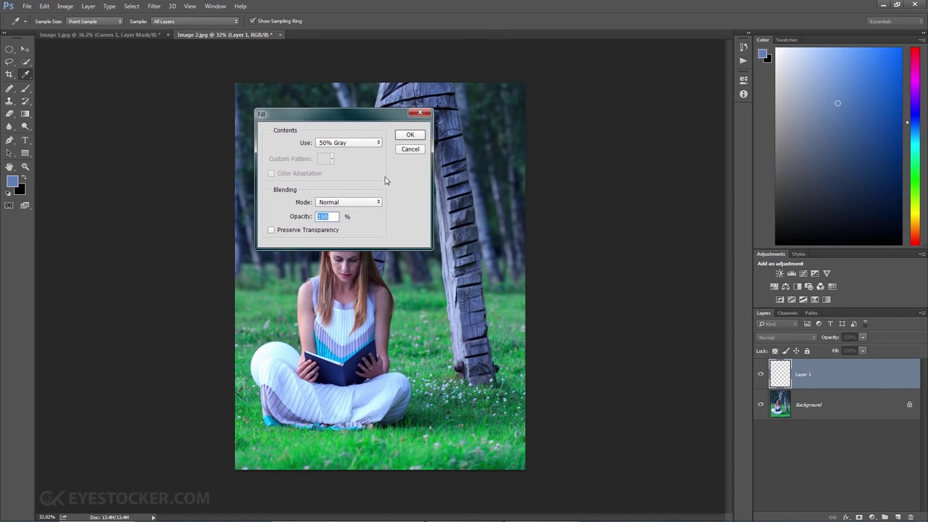
{"action": "left_click", "coordinate": [409, 135]}
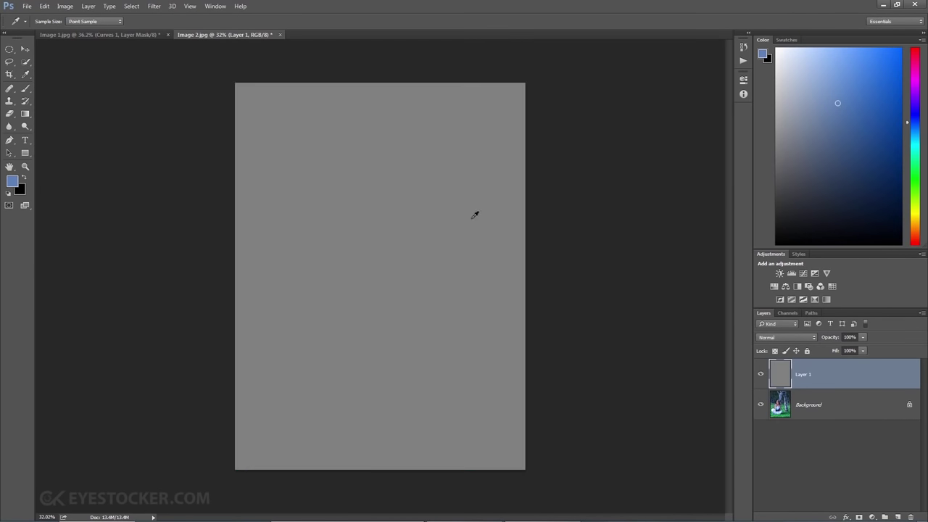
- Blend the gray layer in Difference mode and add a Threshold adjustment layer
{"action": "left_click", "coordinate": [796, 338]}
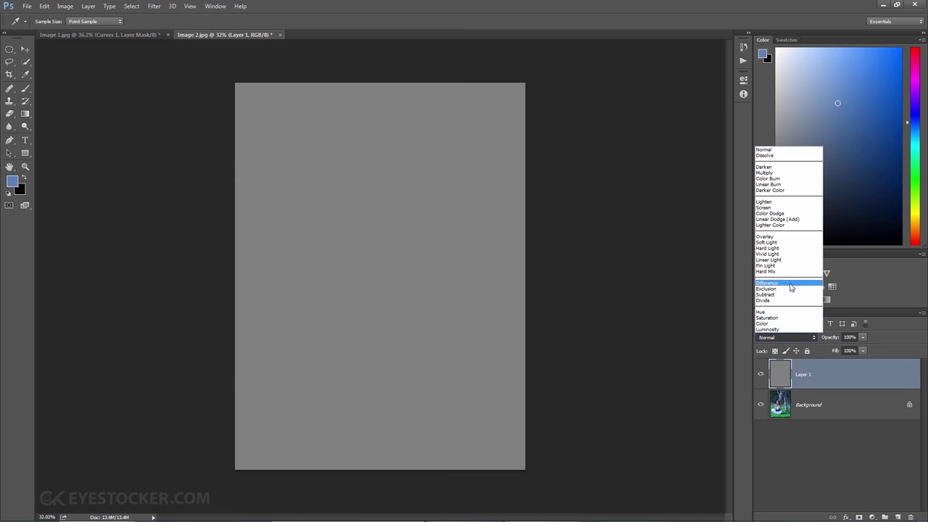
{"action": "left_click", "coordinate": [791, 284]}
{"action": "left_click", "coordinate": [872, 517]}
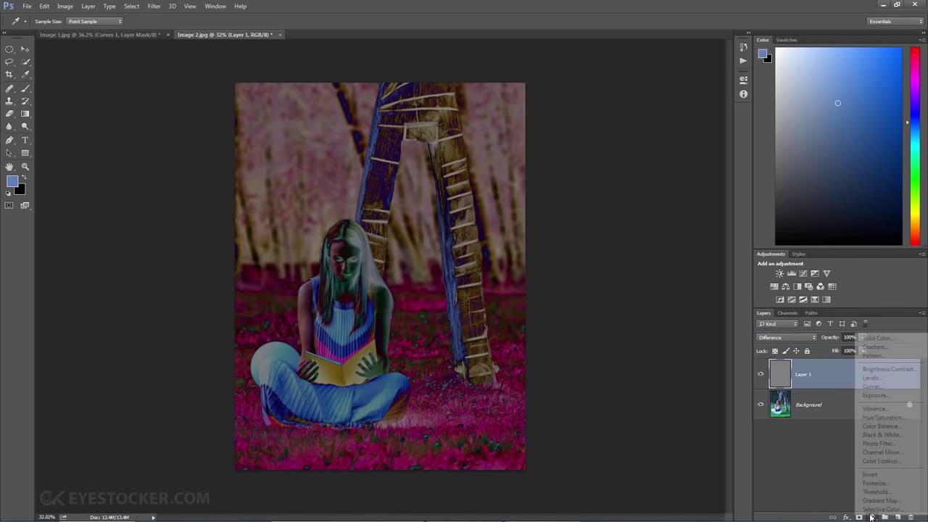
{"action": "left_click", "coordinate": [858, 490]}
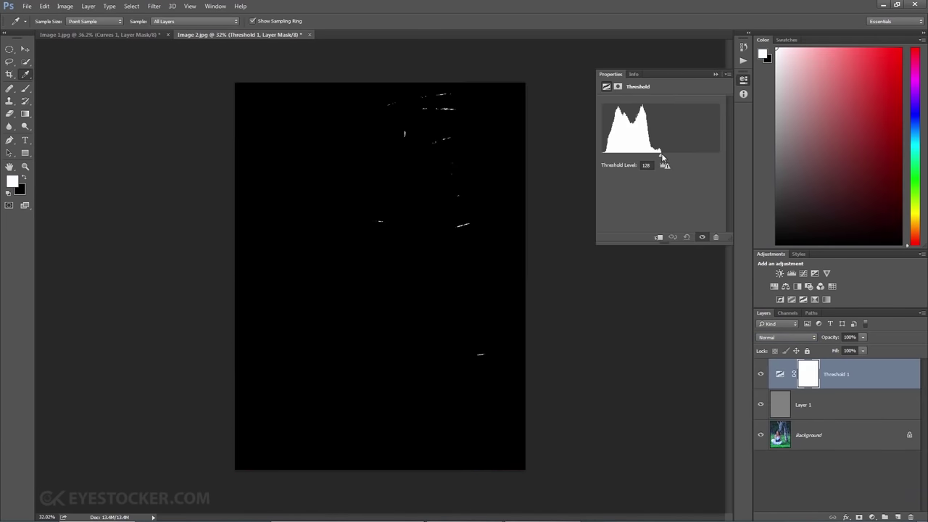
- Lower the Threshold level to 21 and zoom in on the remaining dark spots
{"action": "left_click_drag", "start_coordinate": [662, 156], "coordinate": [611, 157]}
{"action": "key", "text": "z"}
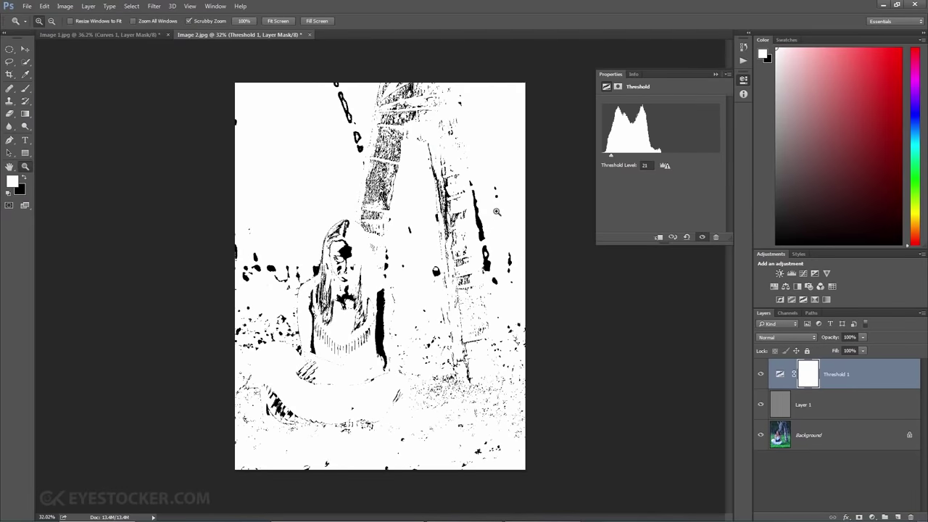
{"action": "left_click_drag", "start_coordinate": [495, 212], "coordinate": [584, 209]}
- Check sampler #1's readout (R21 G3 B47), then fit the whole image in the window
{"action": "key", "text": "i"}
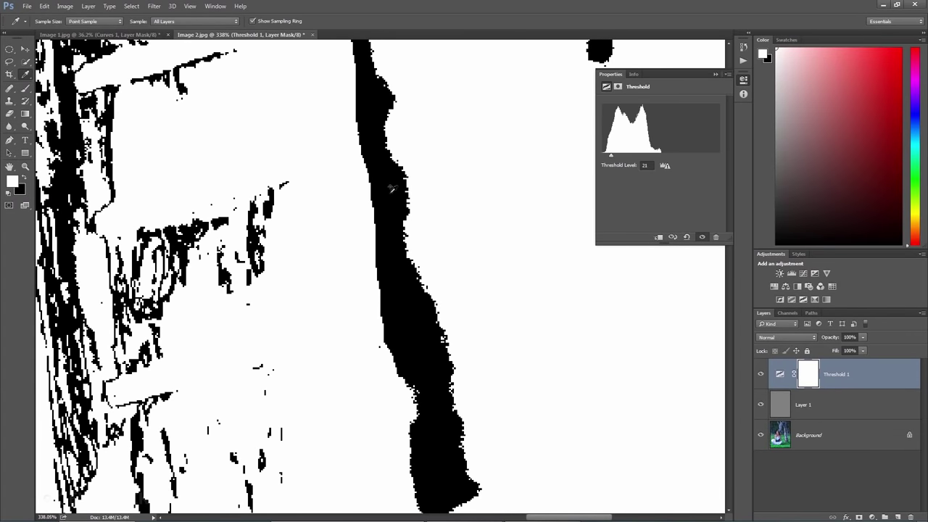
{"action": "key", "text": "F8"}
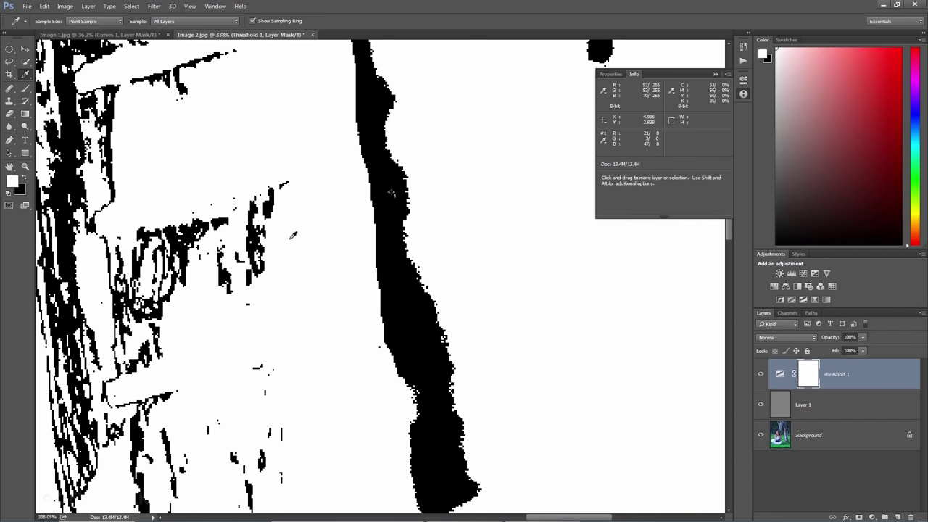
{"action": "key", "text": "ctrl+0"}
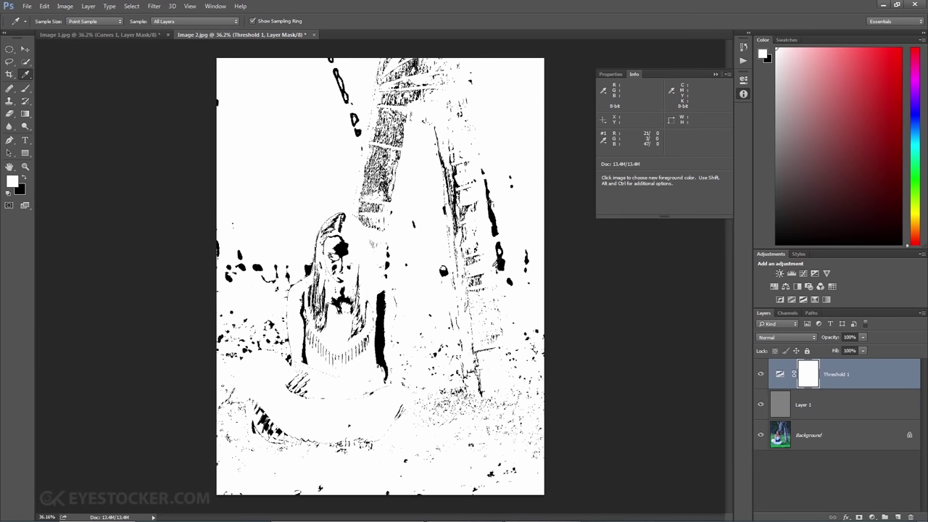
{"action": "left_click", "coordinate": [190, 6]}
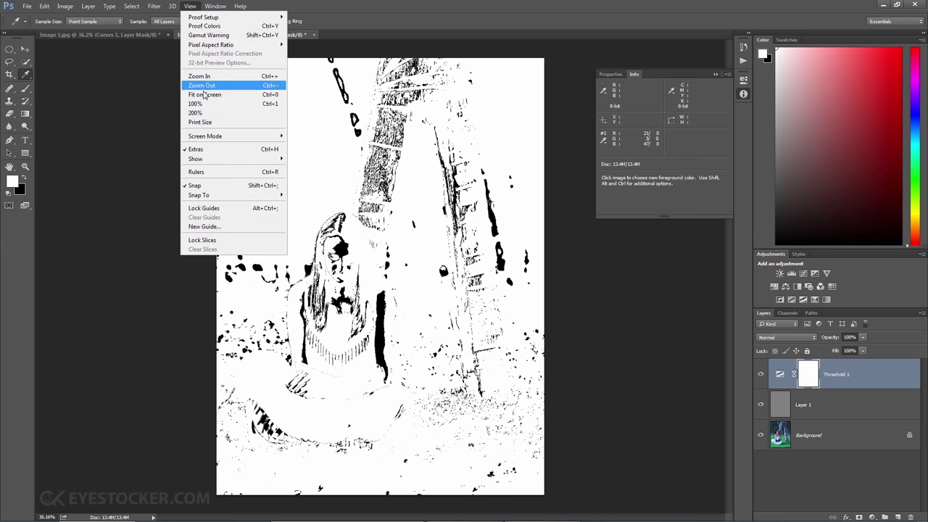
{"action": "left_click", "coordinate": [577, 294]}
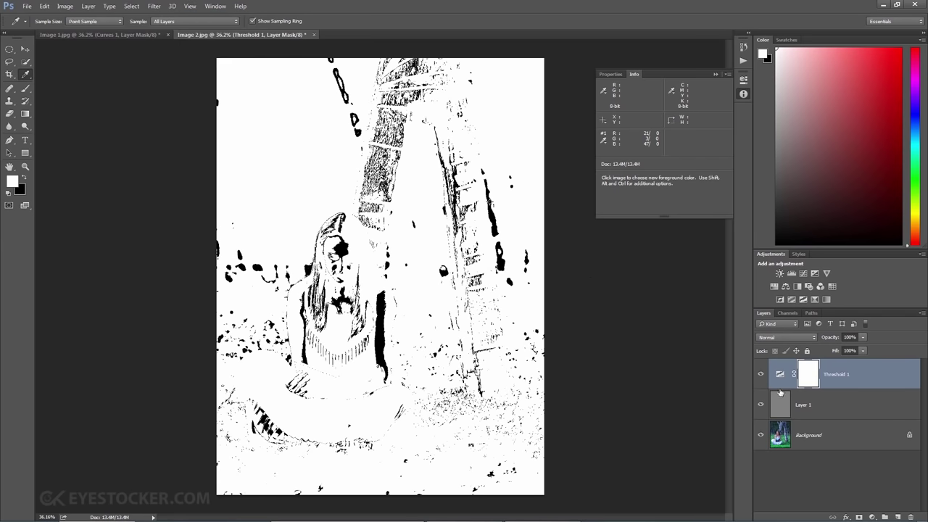
- Hide Threshold 1 and Layer 1, select Background, and add a Curves adjustment layer
{"action": "left_click", "coordinate": [761, 374]}
{"action": "left_click", "coordinate": [761, 404]}
{"action": "left_click", "coordinate": [802, 427]}
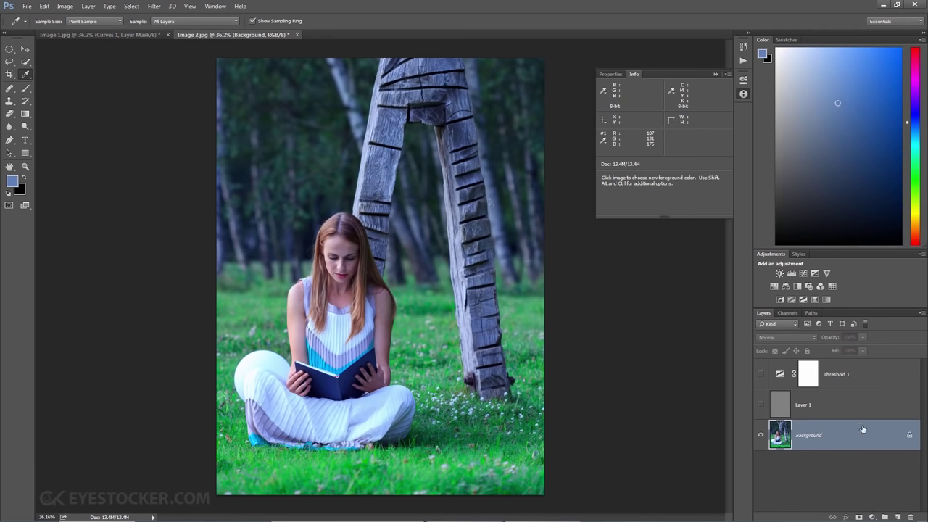
{"action": "left_click", "coordinate": [873, 516]}
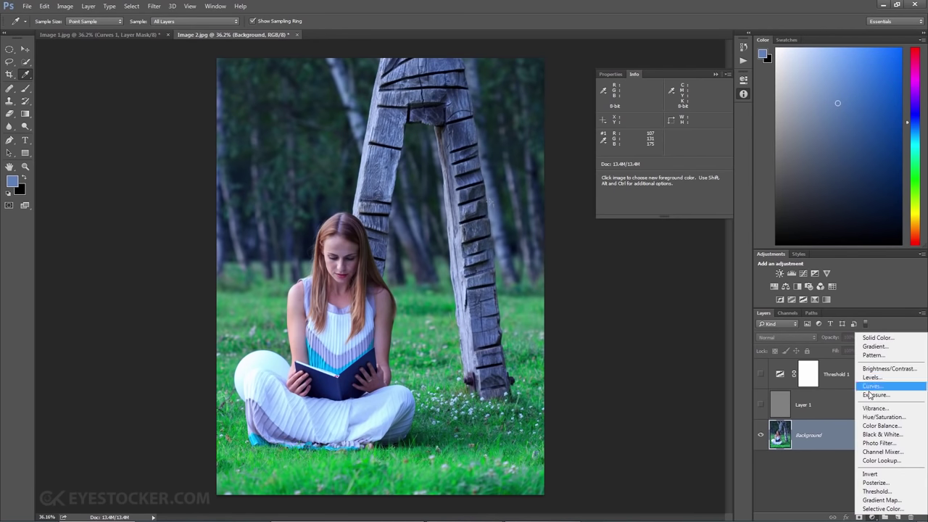
{"action": "left_click", "coordinate": [873, 387]}
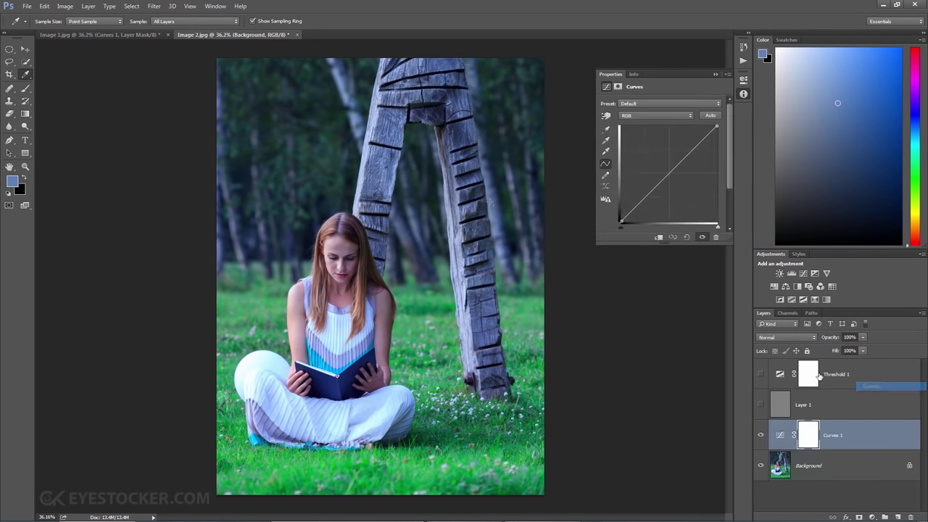
- Set the Curves gray point on the marked plank spot, zoom out, and return to Image 1.jpg
{"action": "left_click", "coordinate": [606, 141]}
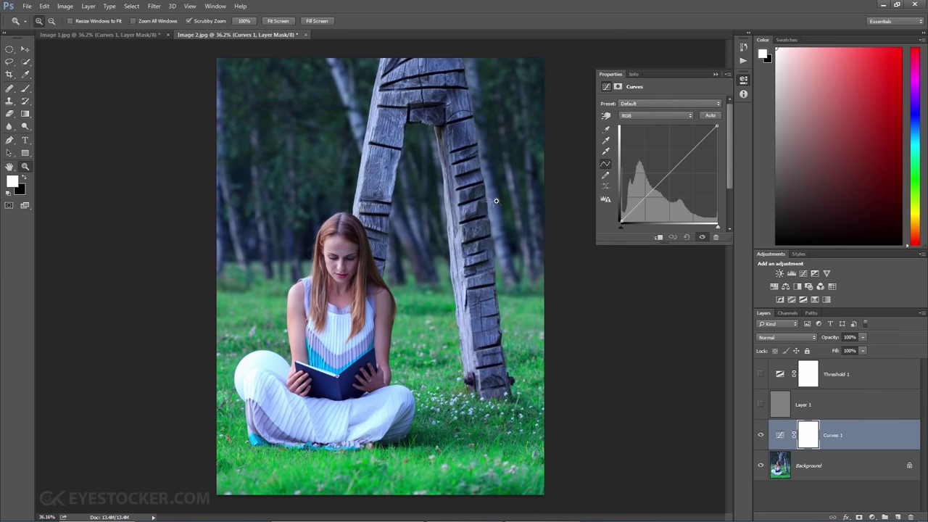
{"action": "scroll", "coordinate": [510, 194], "scroll_direction": "up", "scroll_amount": 10}
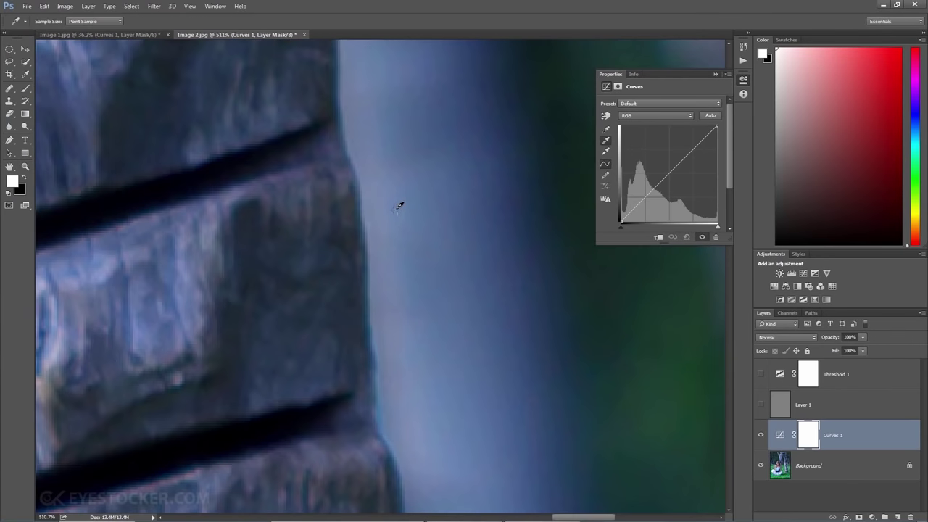
{"action": "left_click", "coordinate": [397, 206]}
{"action": "key", "text": "z"}
{"action": "left_click_drag", "start_coordinate": [402, 209], "coordinate": [303, 244]}
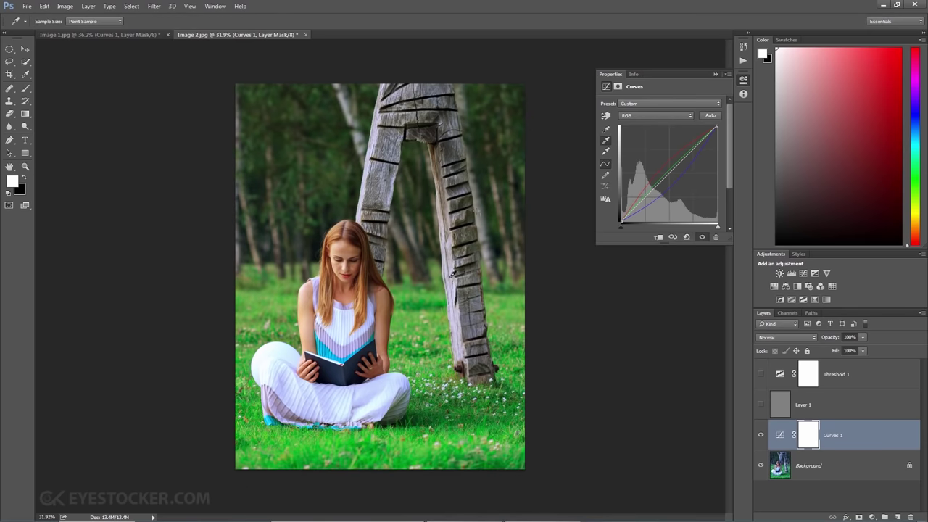
{"action": "left_click", "coordinate": [102, 35]}
- Toggle Curves 1 off and on in both photos to compare, then close the Properties panel
{"action": "left_click", "coordinate": [760, 415]}
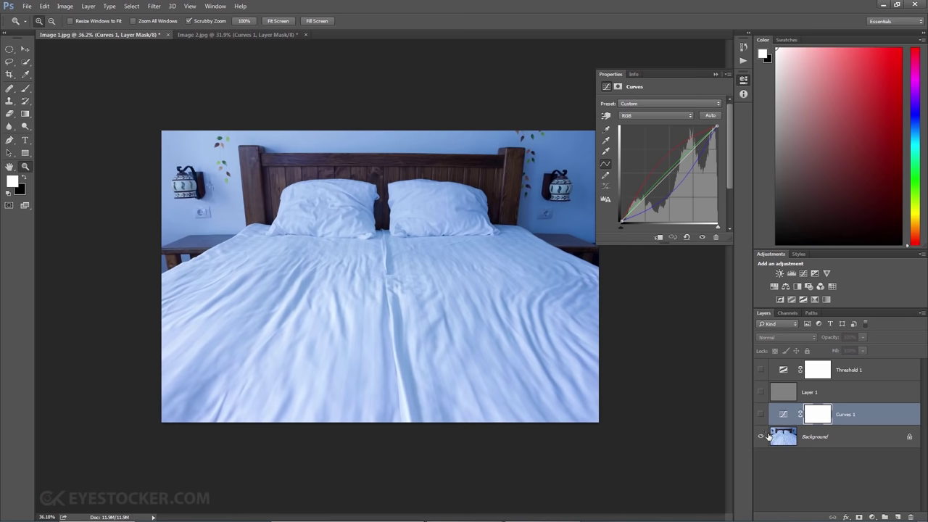
{"action": "left_click", "coordinate": [761, 415]}
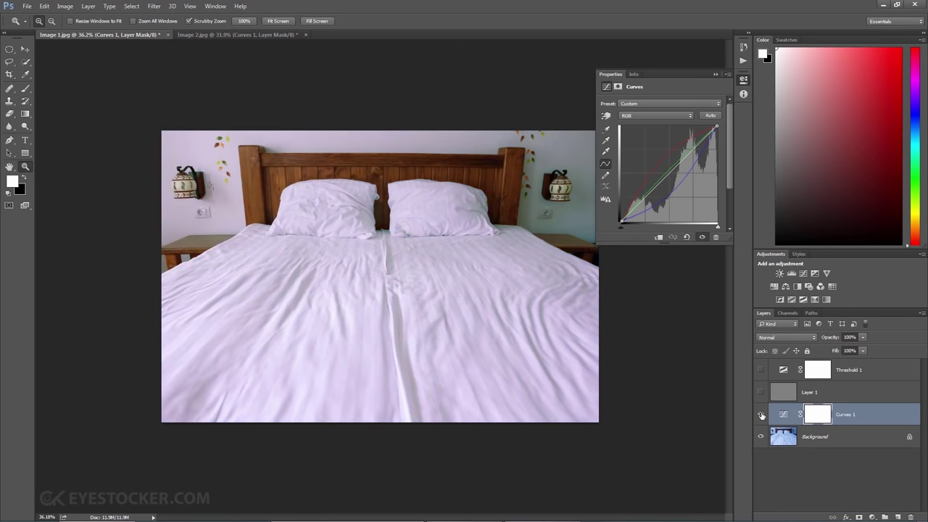
{"action": "left_click", "coordinate": [218, 35]}
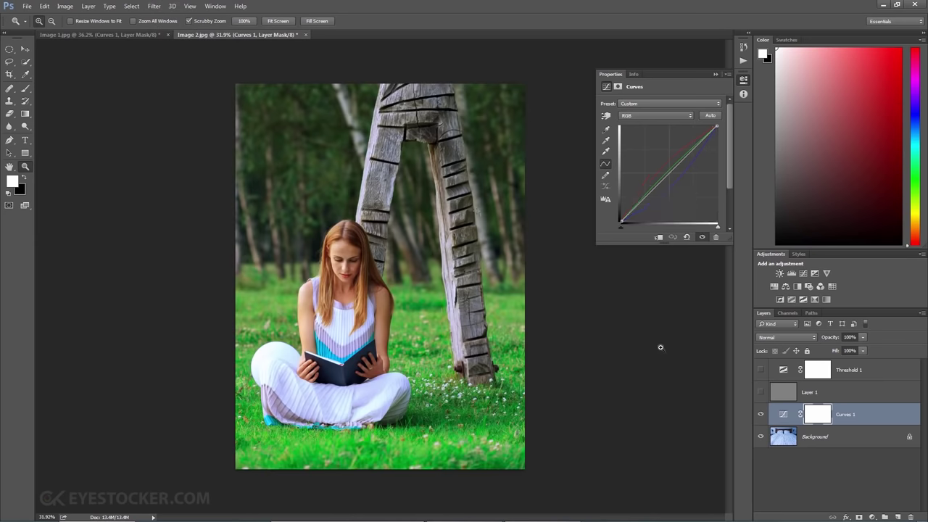
{"action": "left_click", "coordinate": [760, 436]}
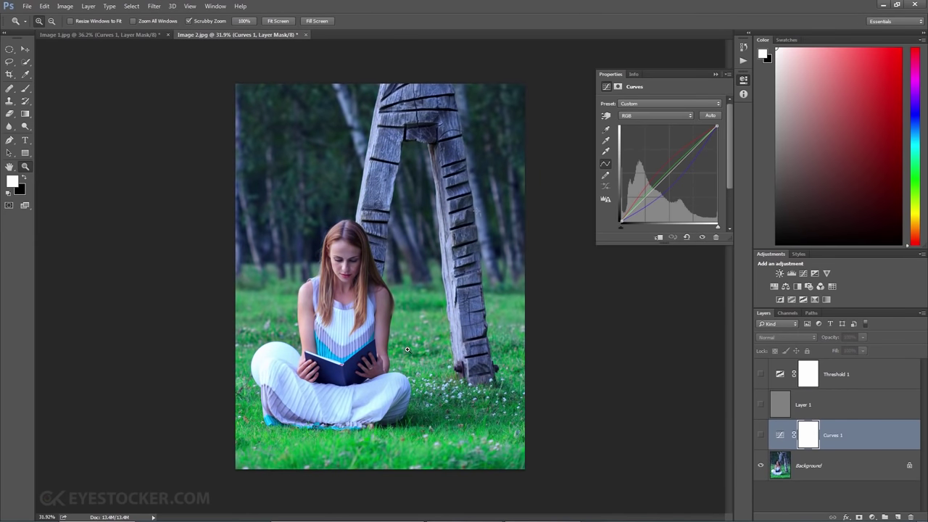
{"action": "left_click", "coordinate": [761, 435]}
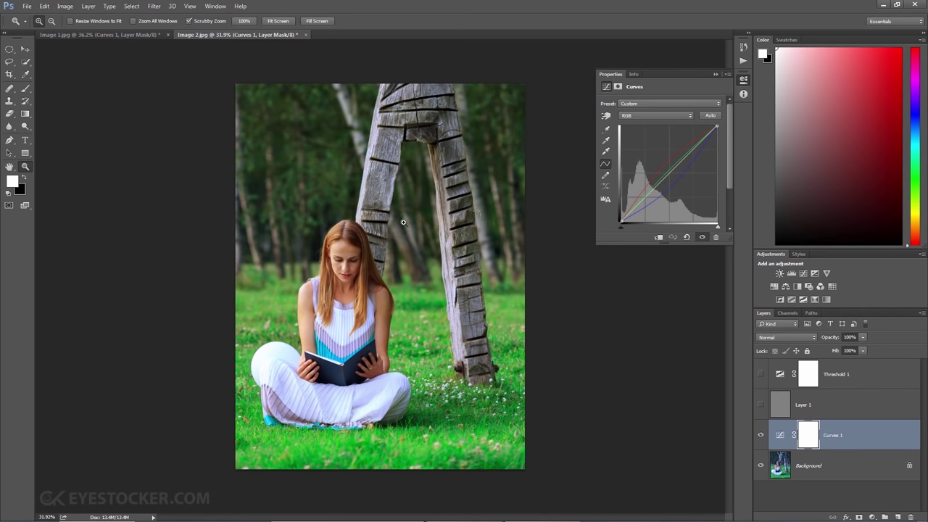
{"action": "left_click", "coordinate": [742, 81]}
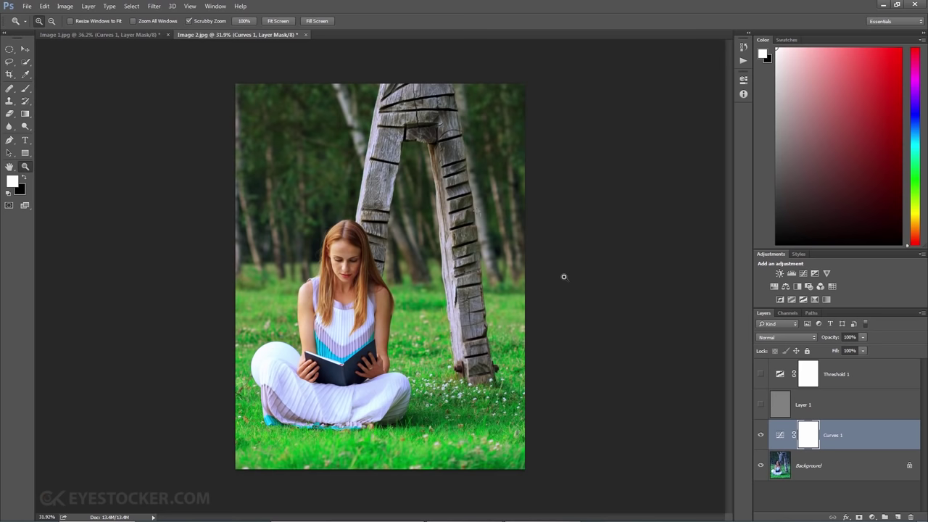
- Delete the Threshold 1 and gray Layer 1 helper layers, keeping Curves 1 over the Background
{"action": "left_click", "coordinate": [868, 377]}
{"action": "left_click", "coordinate": [861, 405], "text": "shift"}
{"action": "right_click", "coordinate": [870, 405]}
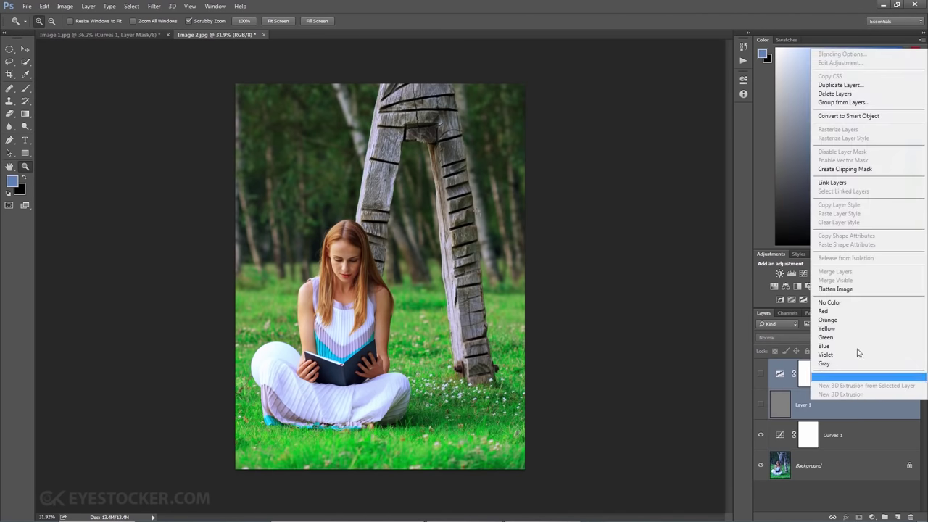
{"action": "left_click", "coordinate": [854, 95]}
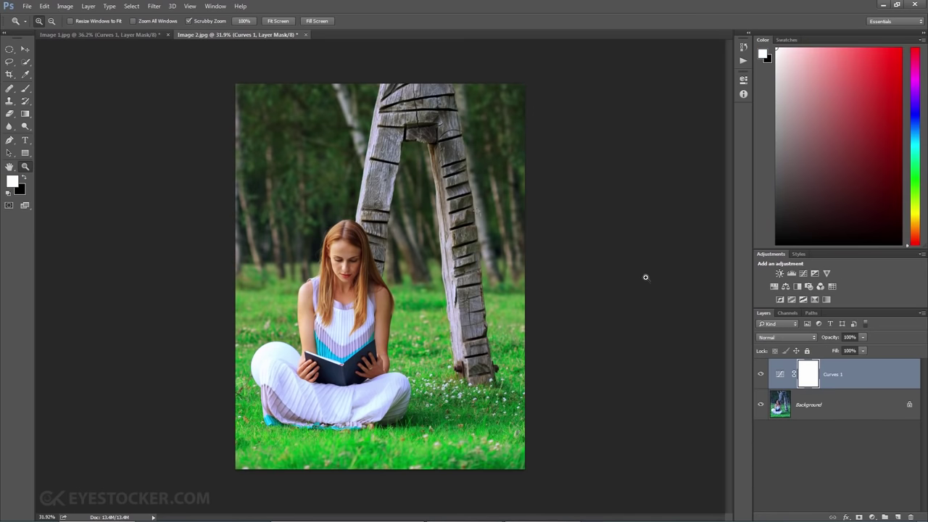